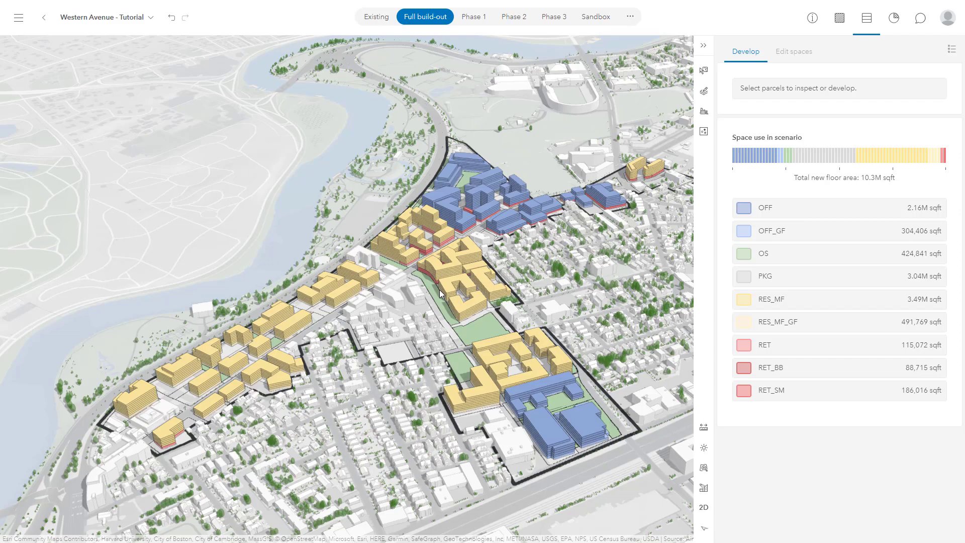
Step: Zoom toward the green park strip and orbit around the Full build-out buildings
scroll(440, 294, up, 5)
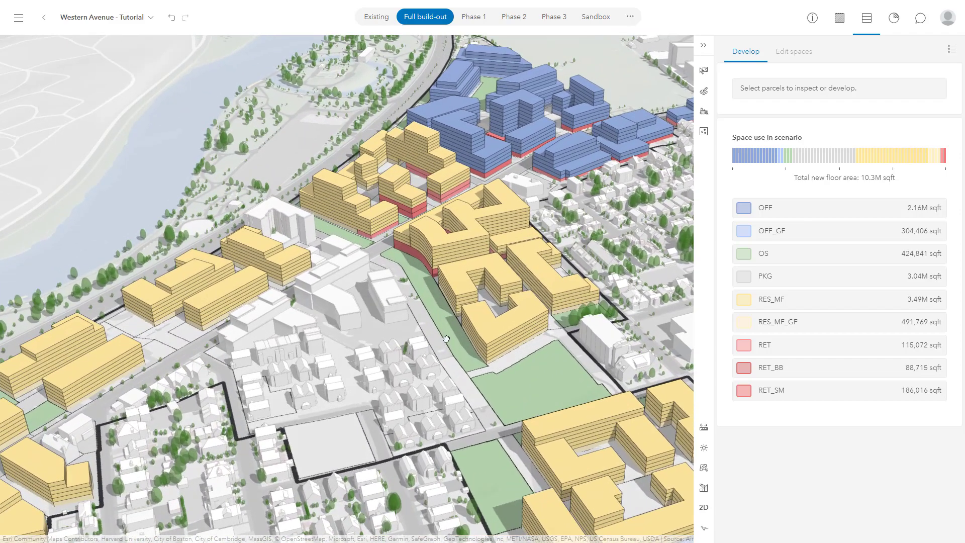
right_drag(446, 339, 539, 325)
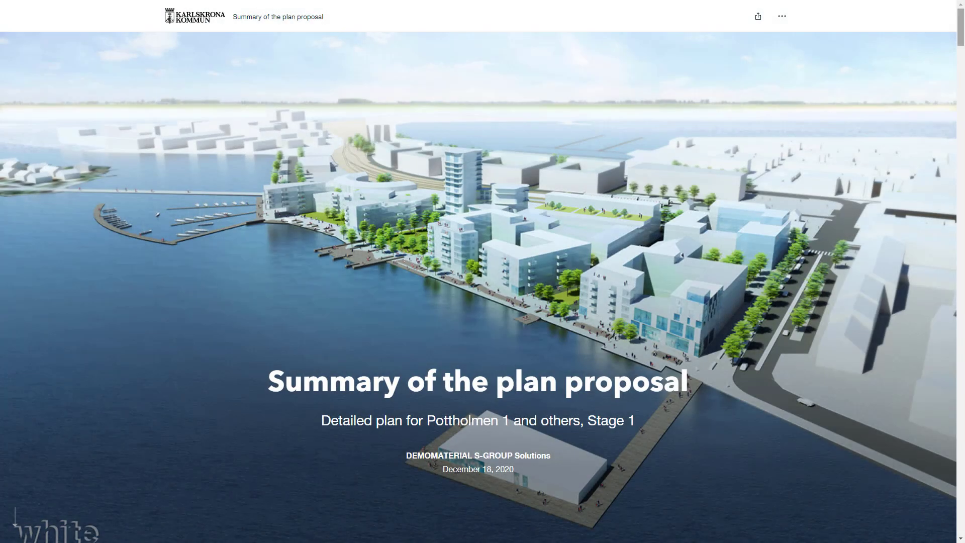
scroll(478, 287, down, 10)
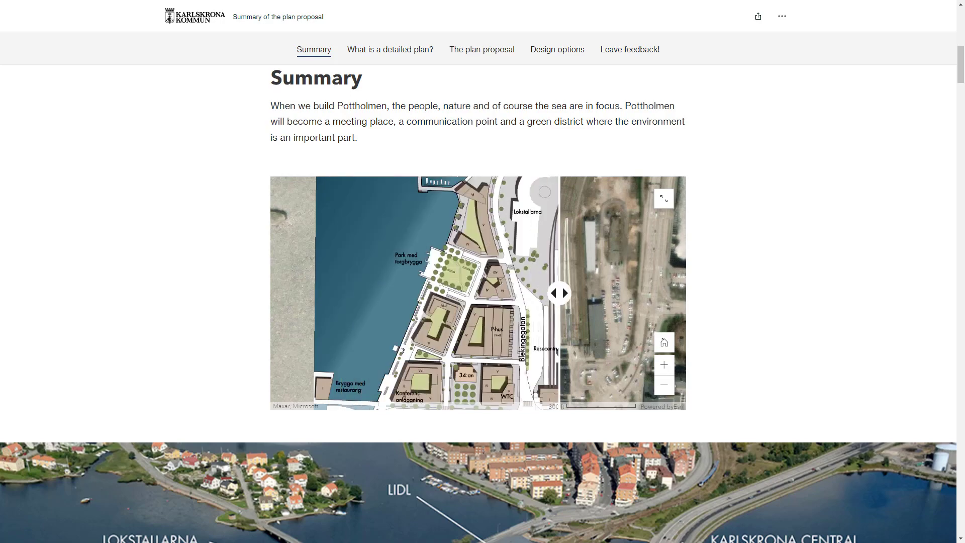
Step: Scroll the Karlskrona story past the Summary swipe map to 'The new entrance to the city'
scroll(478, 302, down, 2)
scroll(478, 302, down, 10)
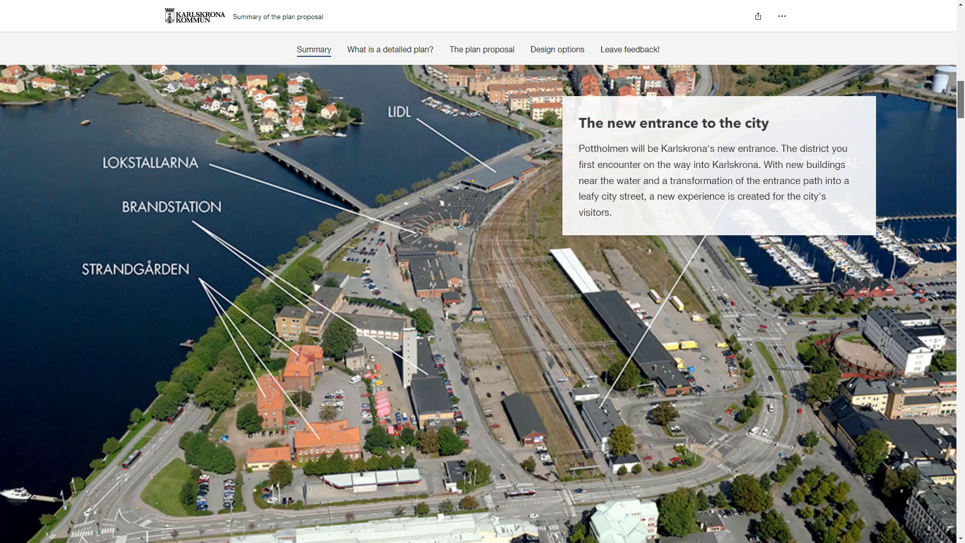
scroll(478, 301, down, 1)
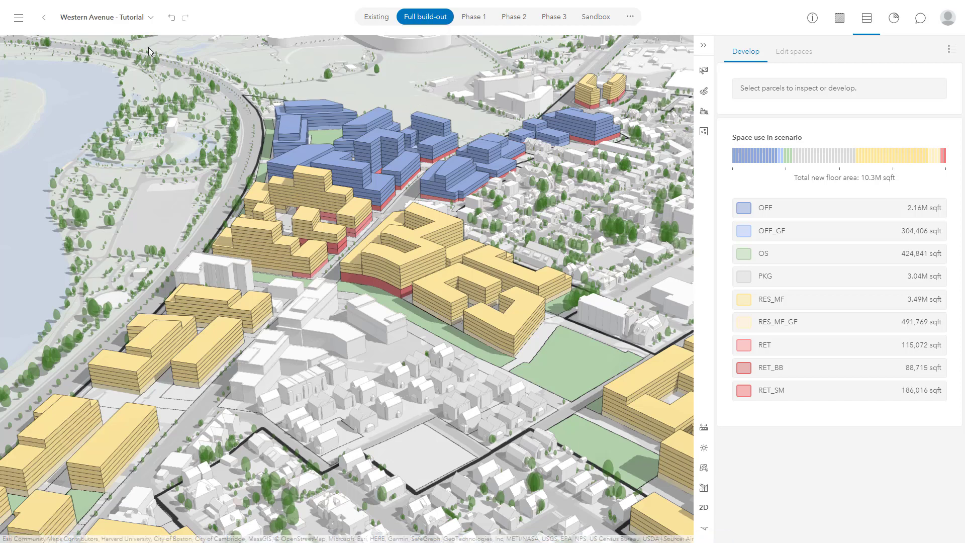
Step: Start a scenario web scene from the plan menu with summary 'Draft build out'
click(135, 17)
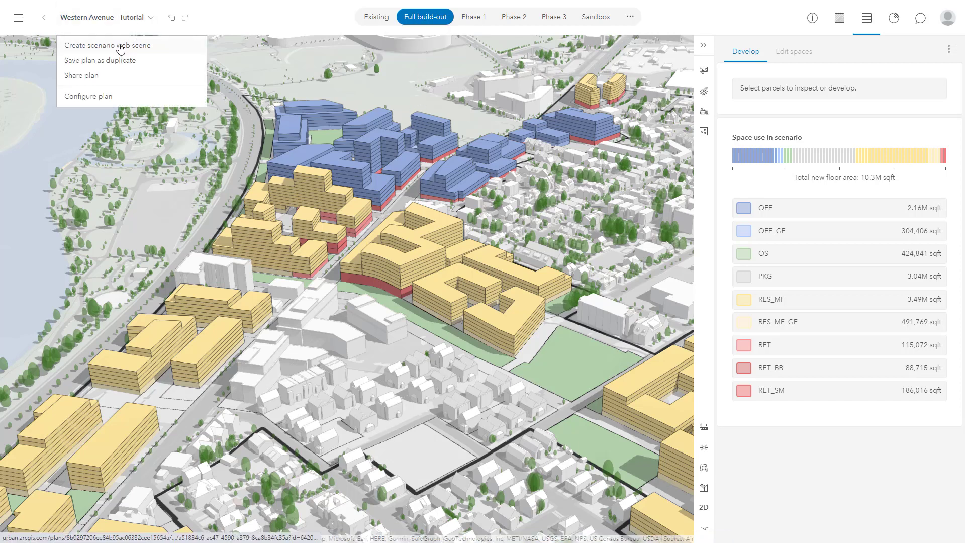
click(156, 47)
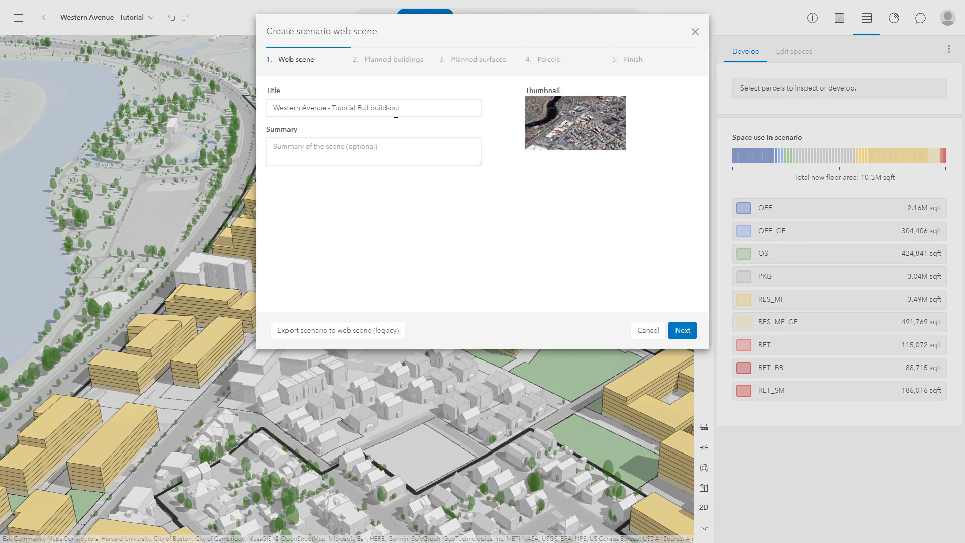
click(398, 146)
text(Draft build out)
click(682, 330)
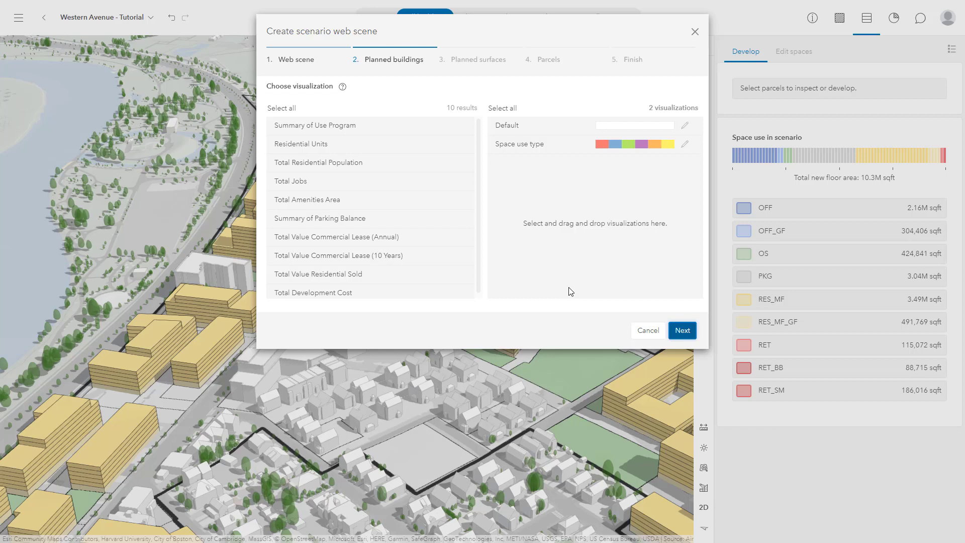
Step: Add Total Jobs (light-to-dark blue) and Total Residential Population (cream-to-dark-red) building visualizations
drag(335, 181, 537, 196)
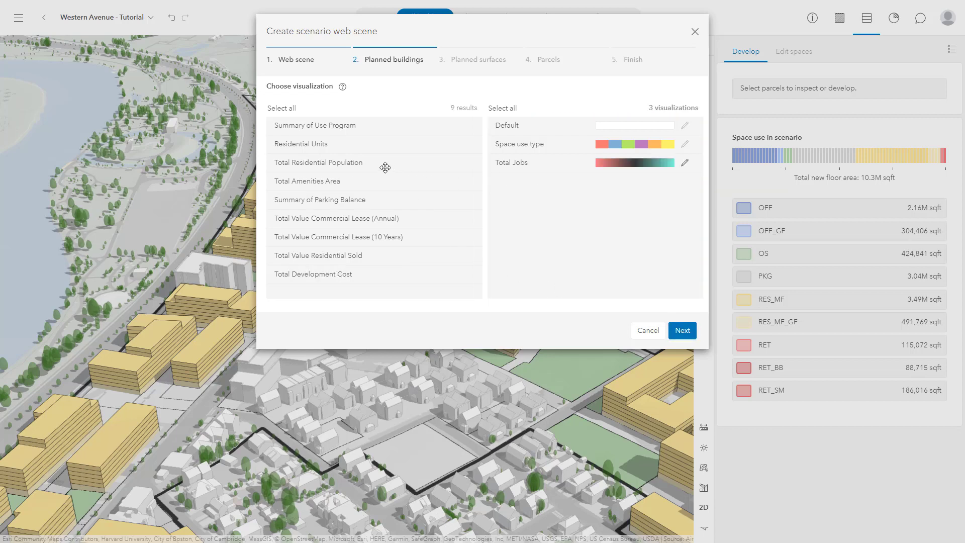
drag(379, 164, 624, 190)
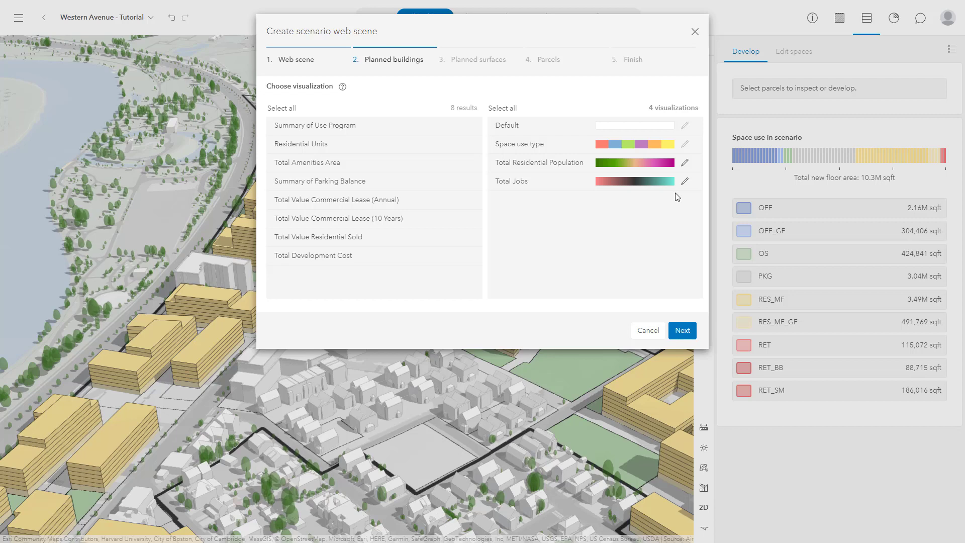
click(685, 163)
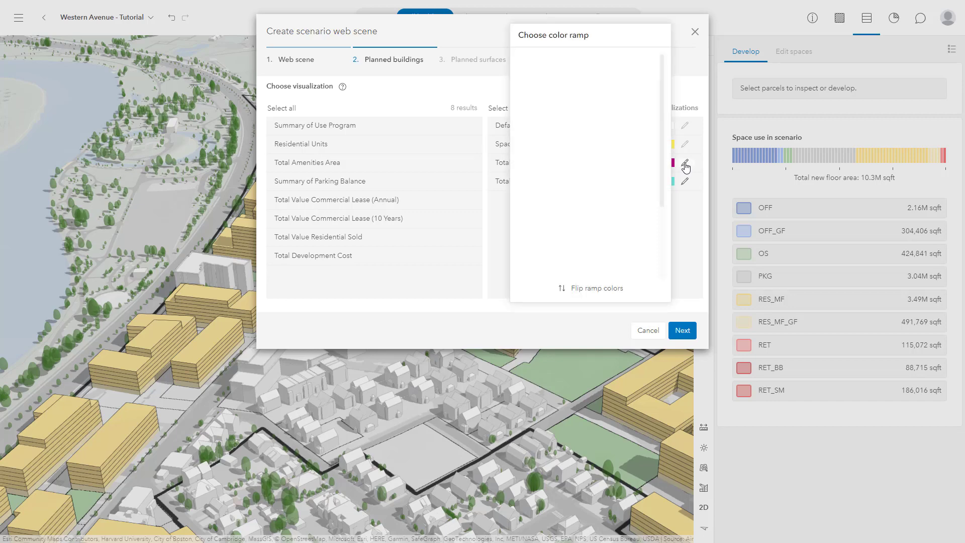
click(626, 78)
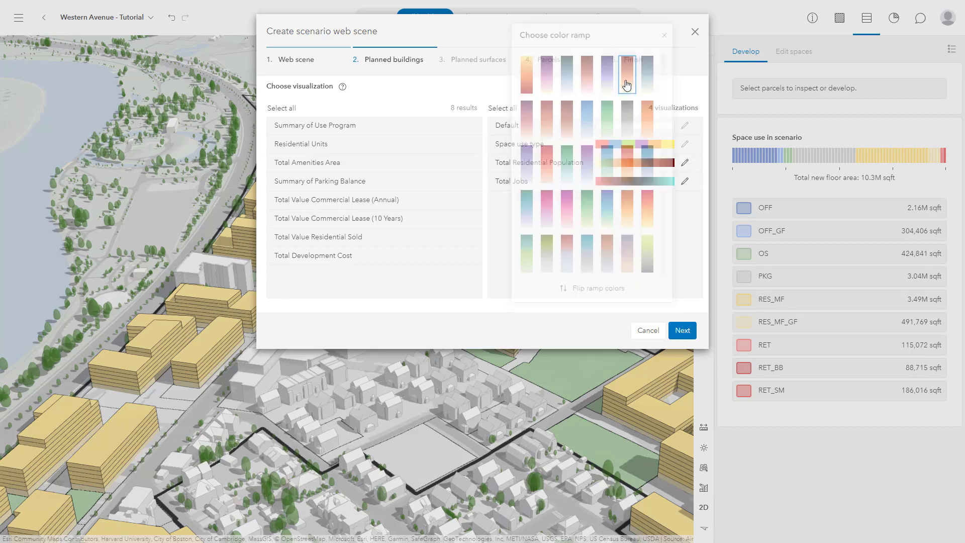
click(685, 182)
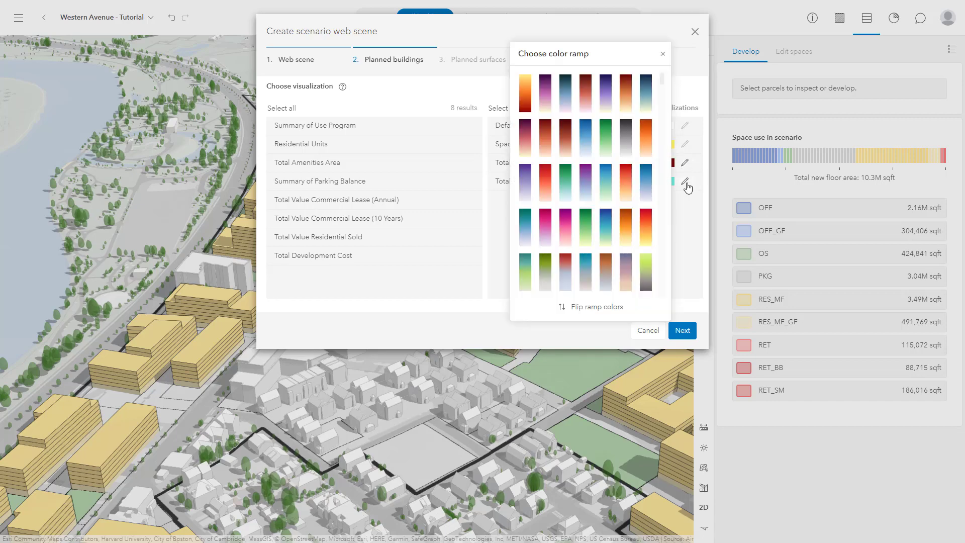
click(586, 139)
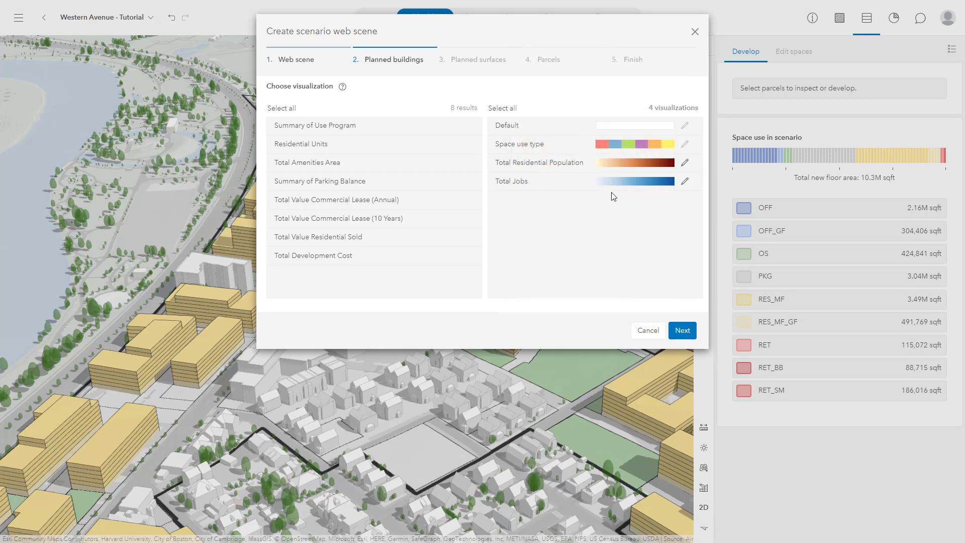
click(682, 330)
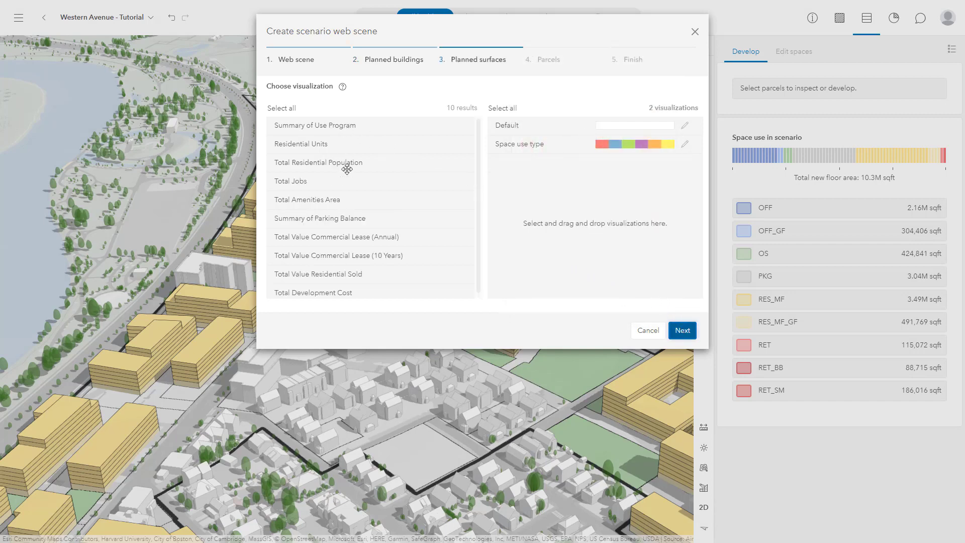
Step: Add Total Amenities Area as a surface visualization with a white-to-green ramp
drag(348, 201, 573, 201)
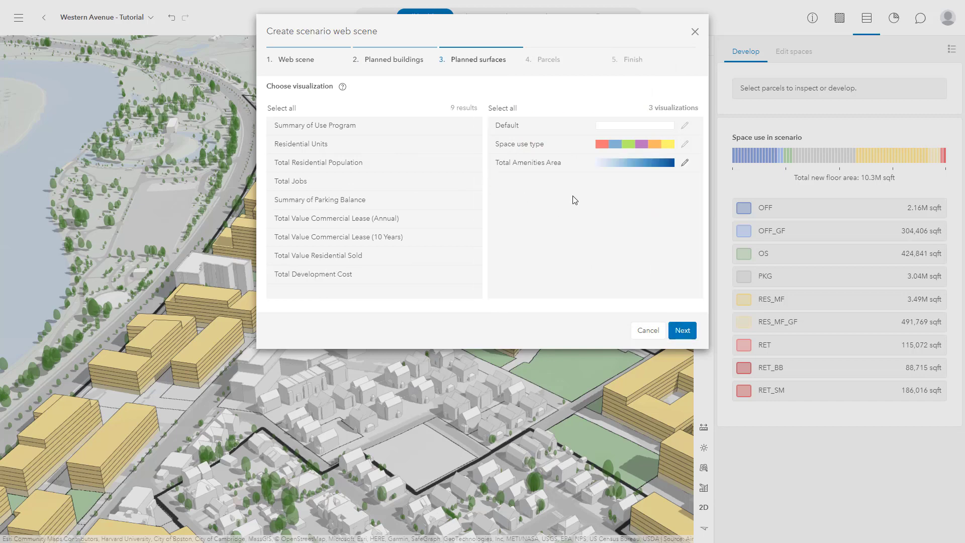
click(685, 163)
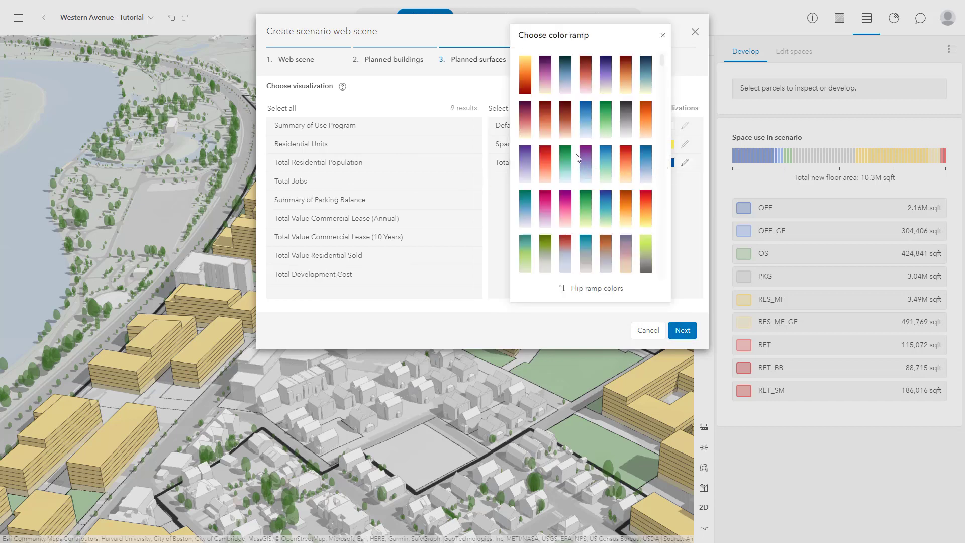
click(607, 123)
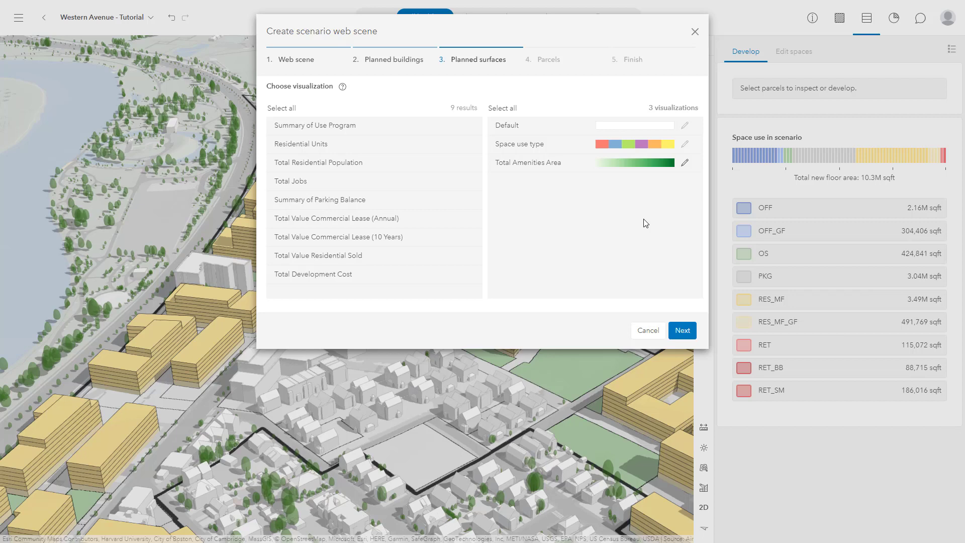
click(683, 331)
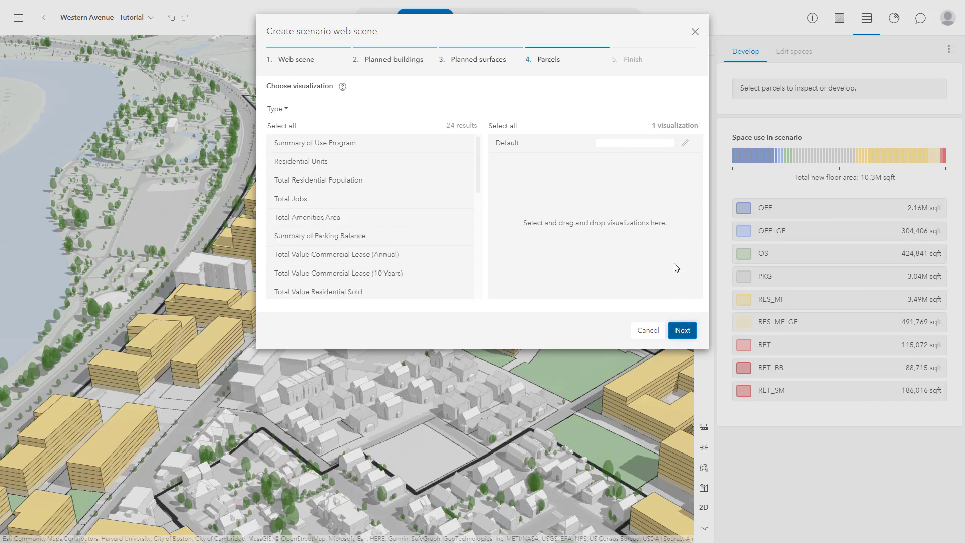
Step: Filter parcel visualizations to Building and add Built gross floor area with a yellow-to-red ramp
click(281, 111)
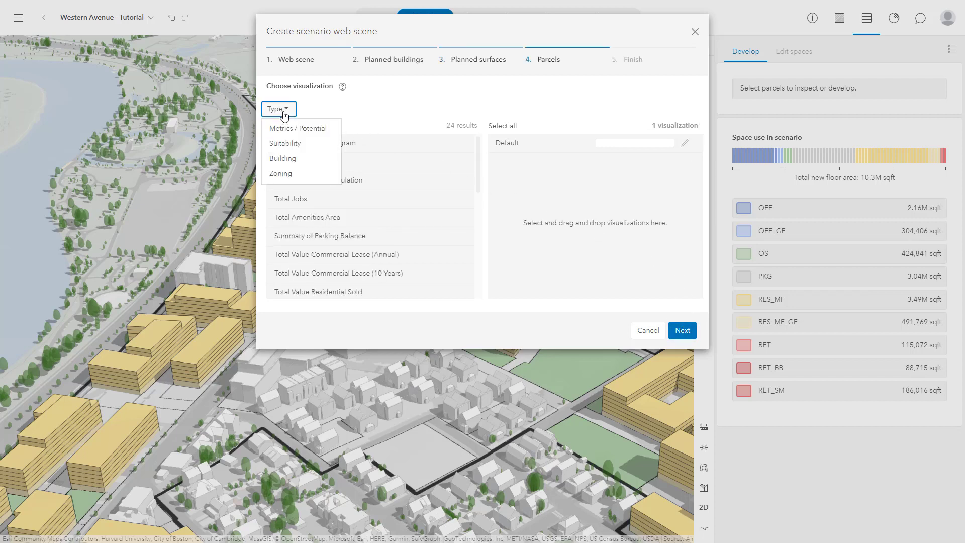
click(285, 159)
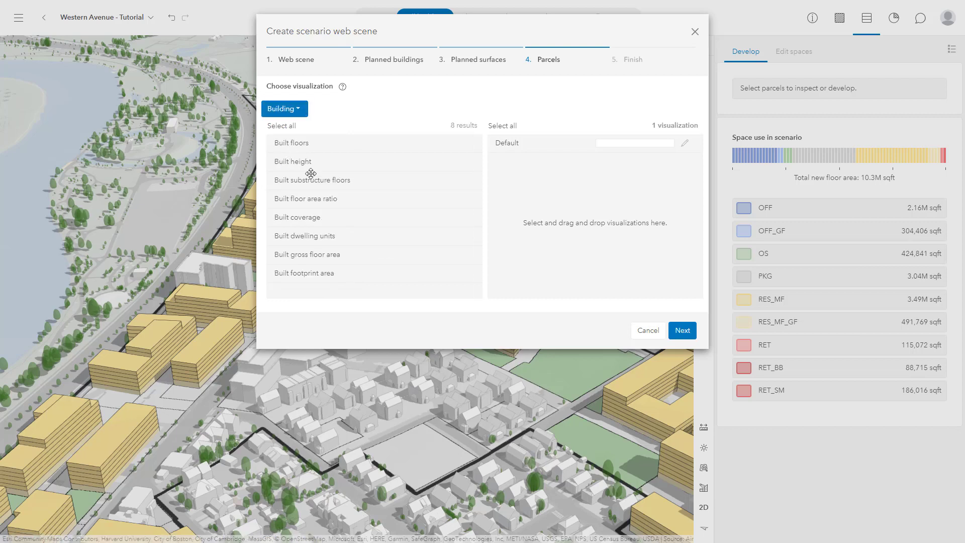
drag(314, 253, 587, 187)
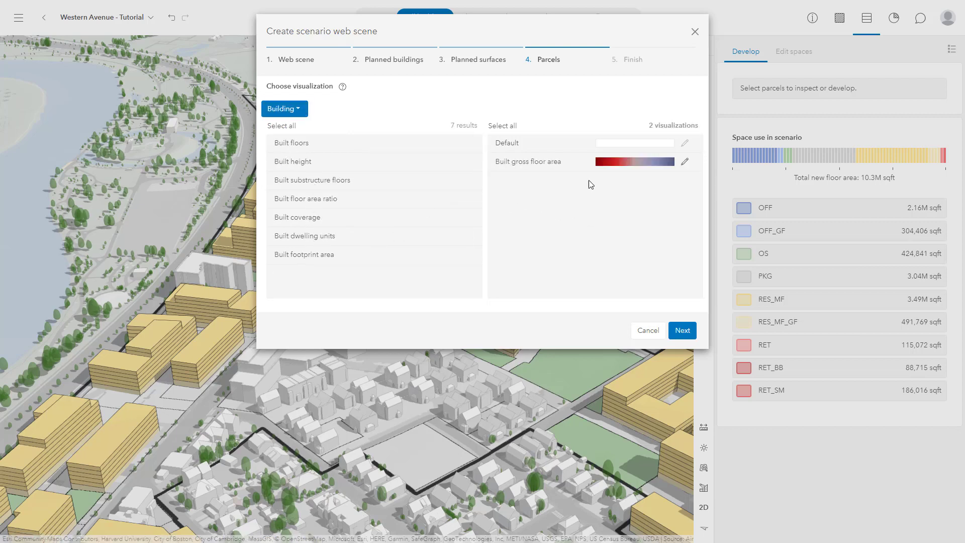
click(685, 163)
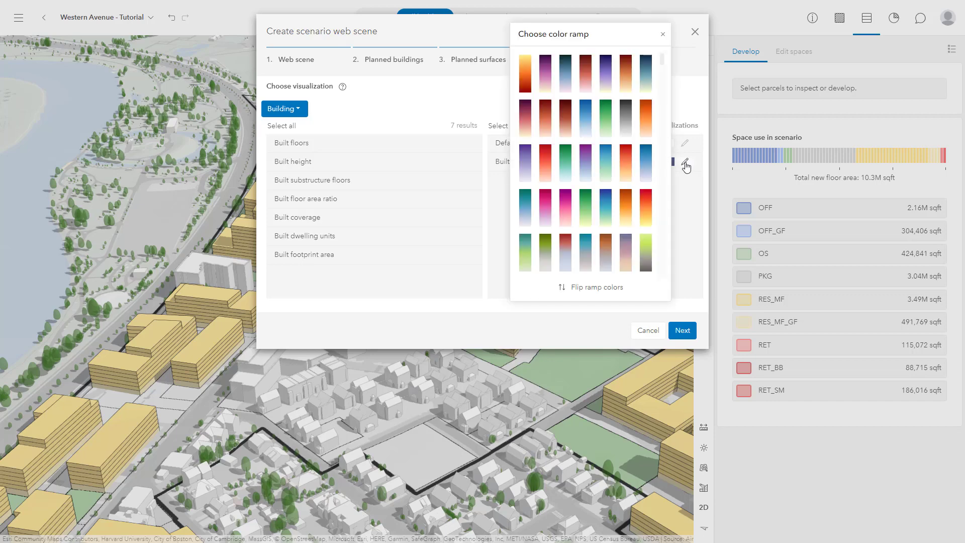
click(647, 207)
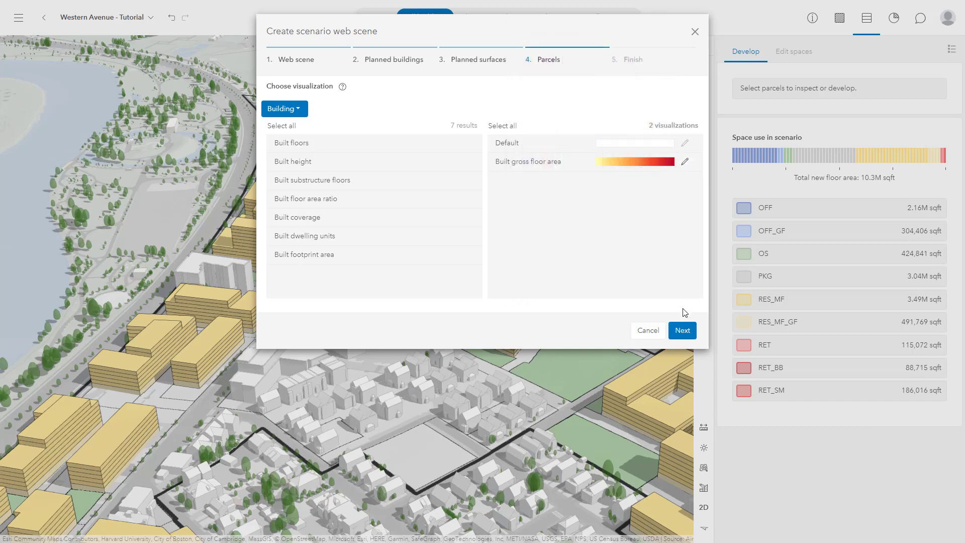
click(683, 330)
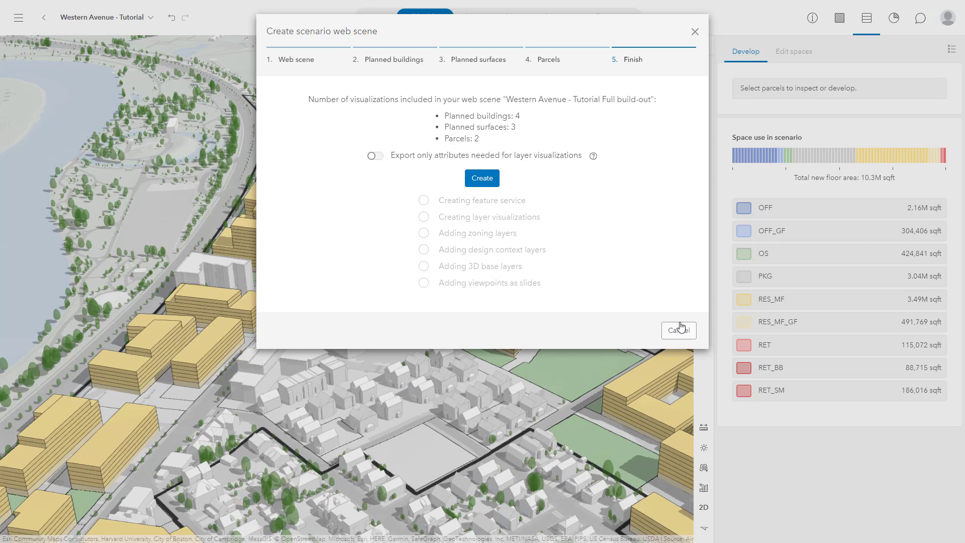
Step: Export only the attributes the visualizations need and create the Full build-out web scene
click(375, 156)
click(483, 178)
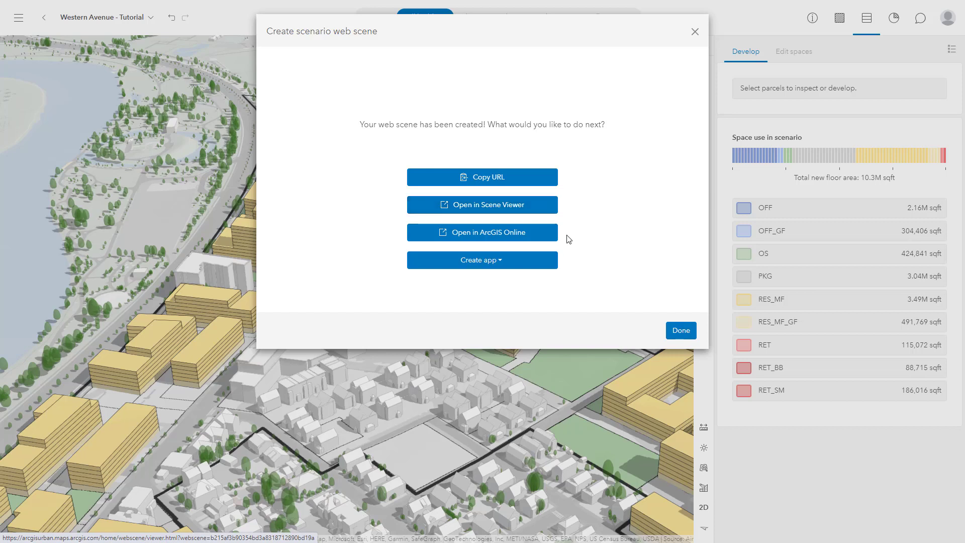
Step: Check the Create app options, then open the Western Avenue web scene in Scene Viewer
click(541, 267)
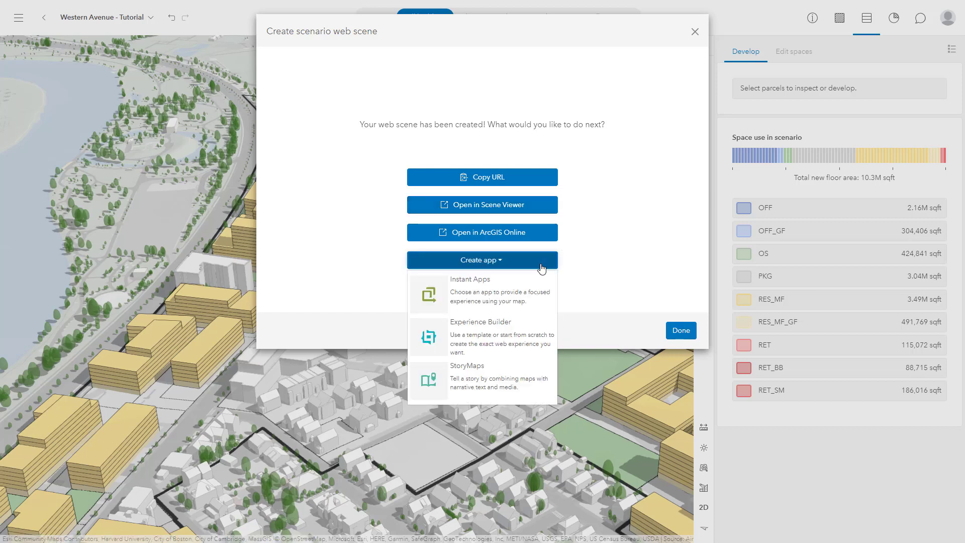
click(573, 265)
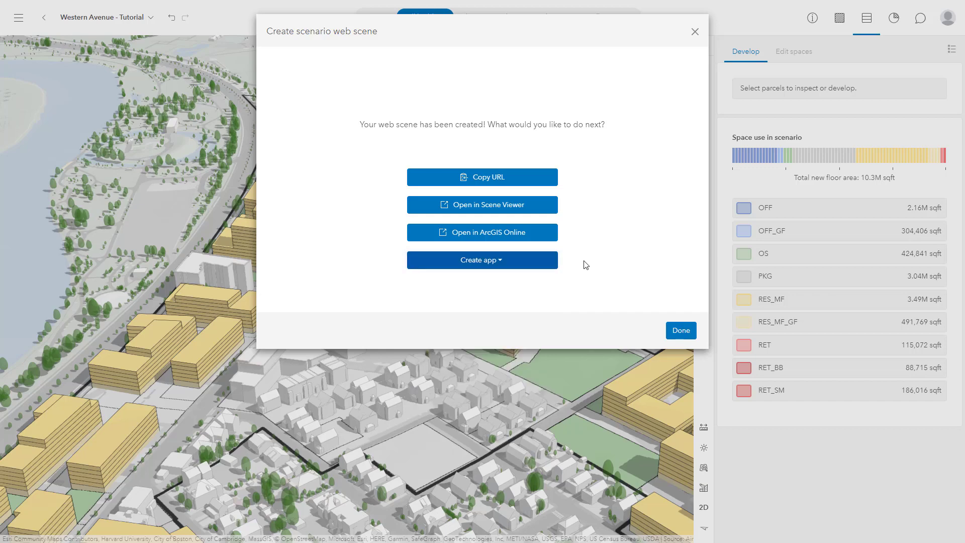
click(544, 211)
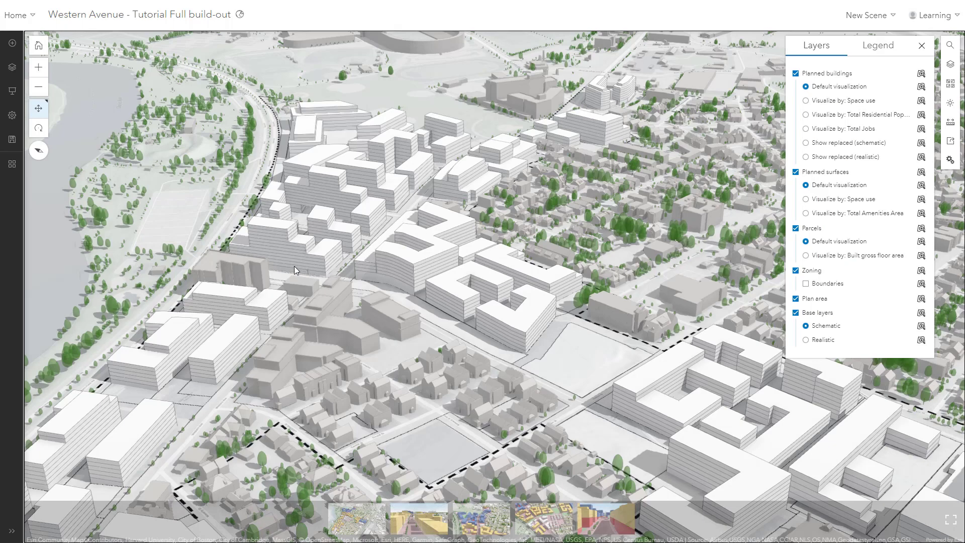
Step: Try Space use and Total Jobs styling, settling on Total Residential Population for planned buildings
scroll(295, 269, up, 5)
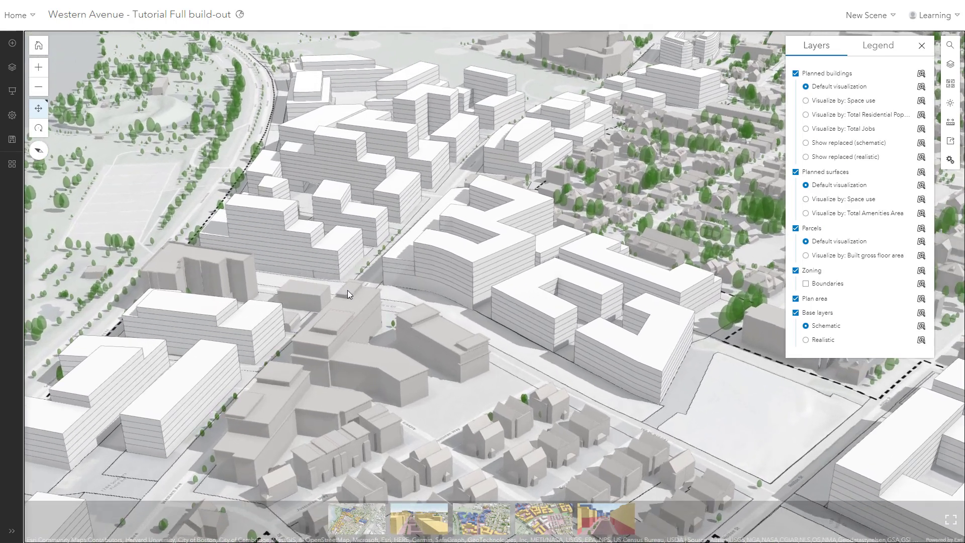
click(807, 101)
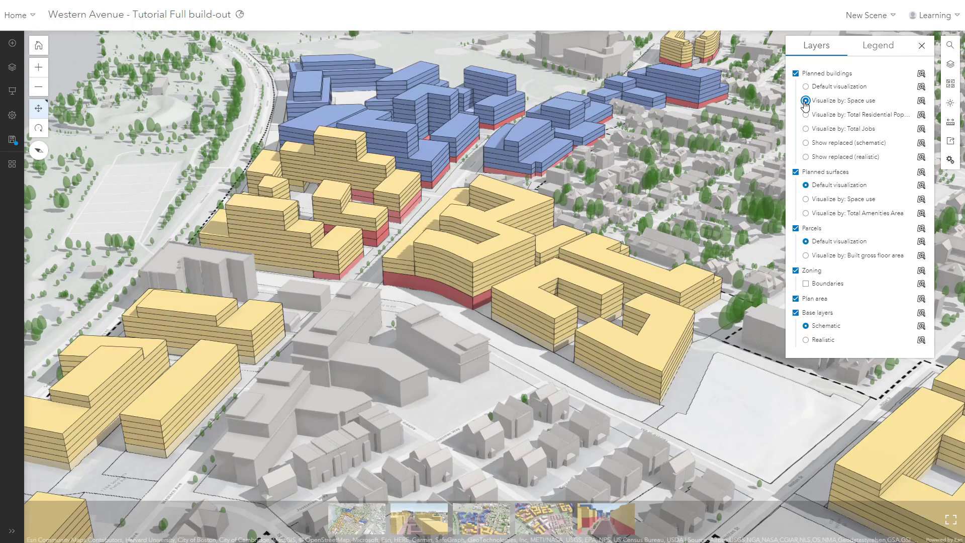
click(806, 128)
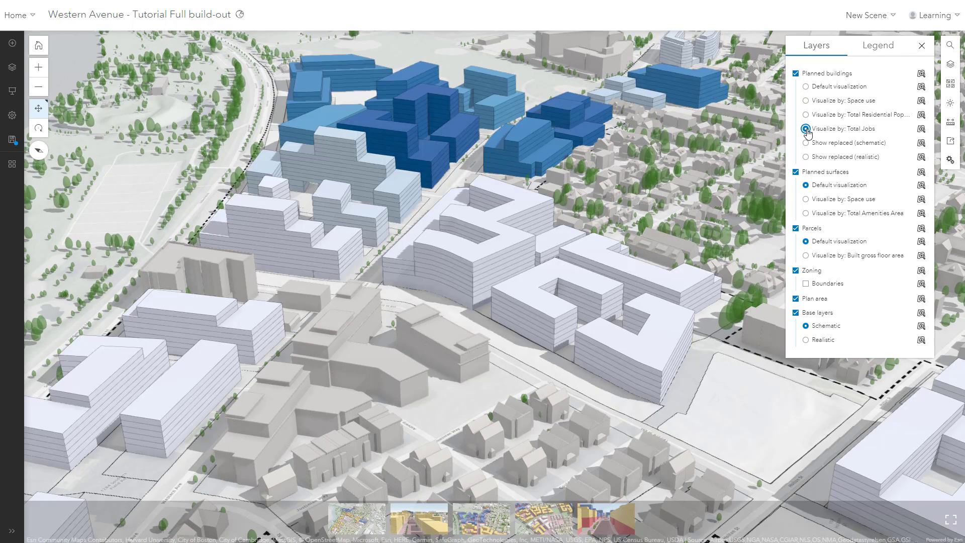
click(806, 115)
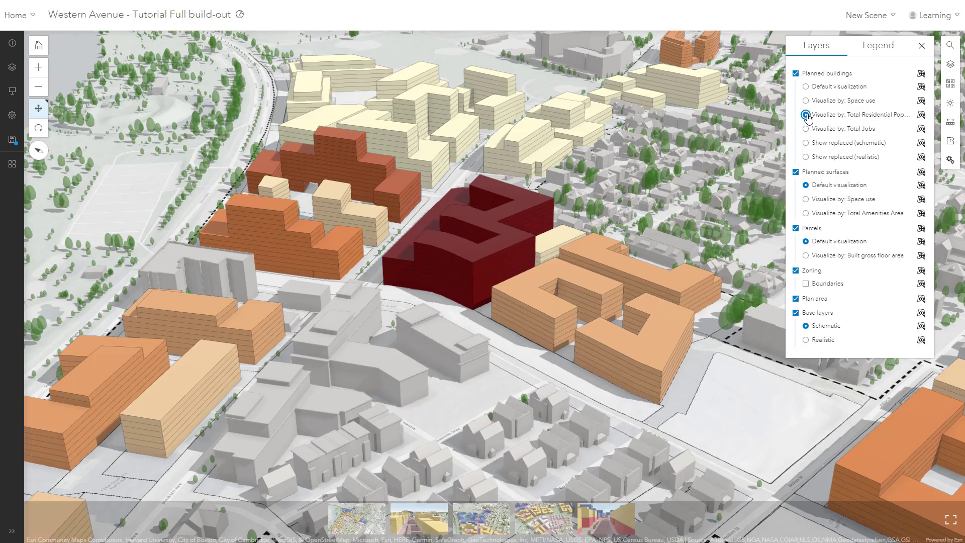
scroll(638, 288, up, 2)
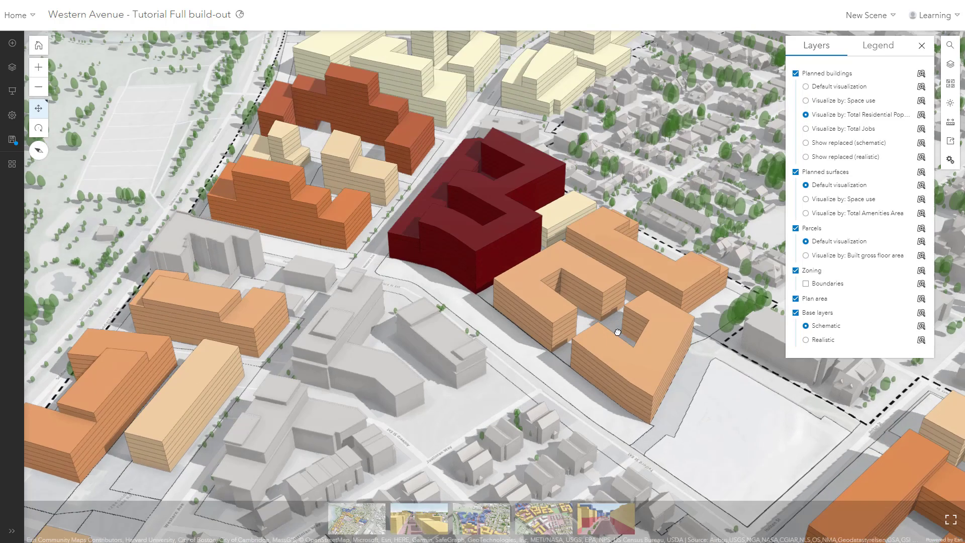
Step: Inspect a planned building floor's popup and its parcel's details, then close the popup
click(568, 244)
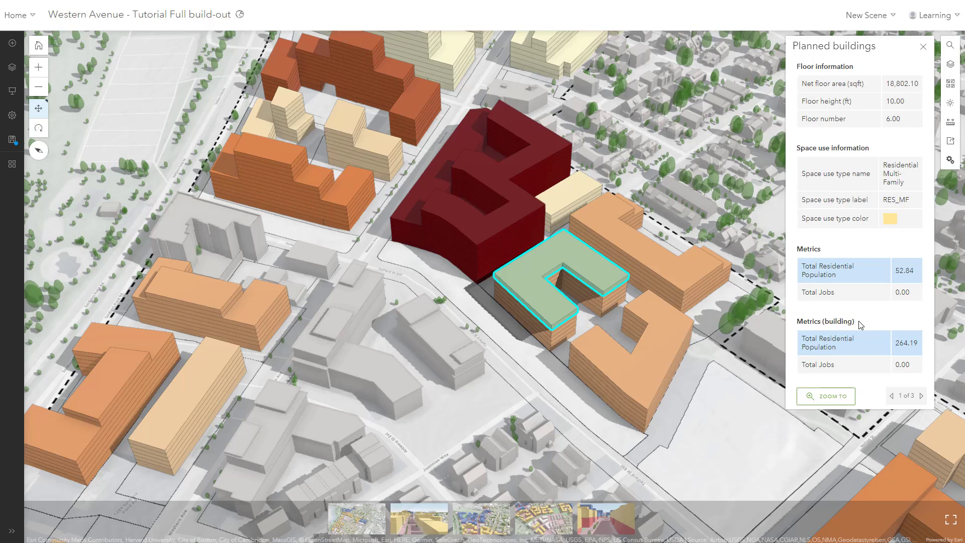
click(614, 333)
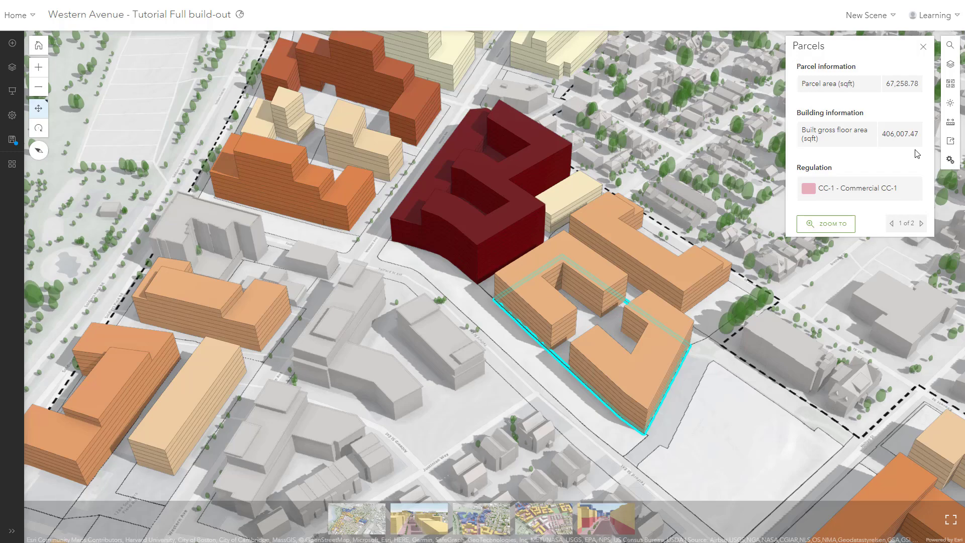
click(924, 46)
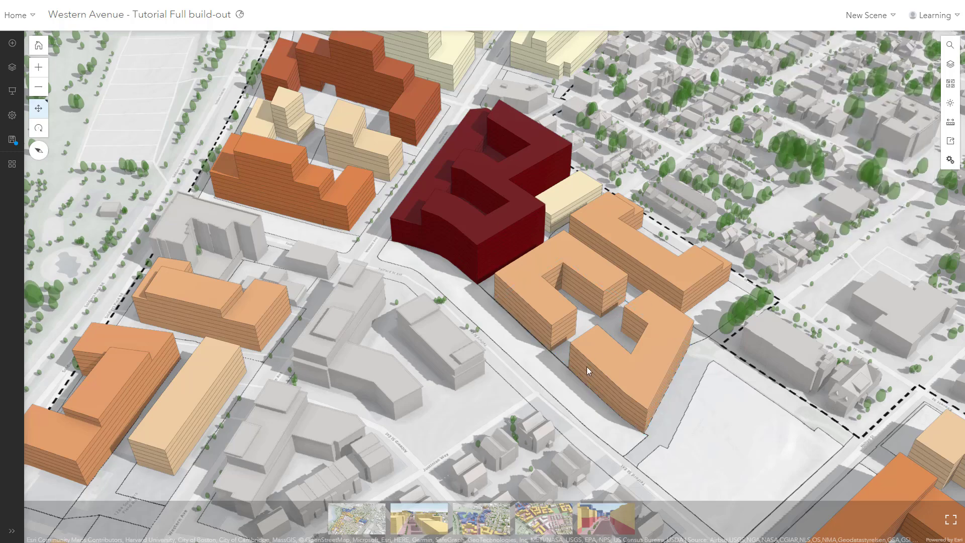
Step: Fly to the East Western Ave, then Everett Street Junction slides, and show Create app options
click(432, 515)
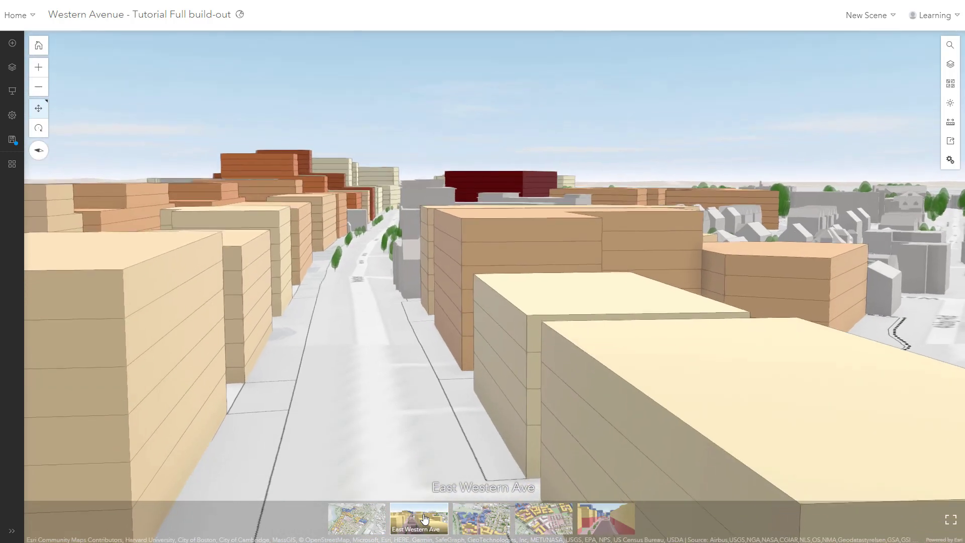
click(607, 514)
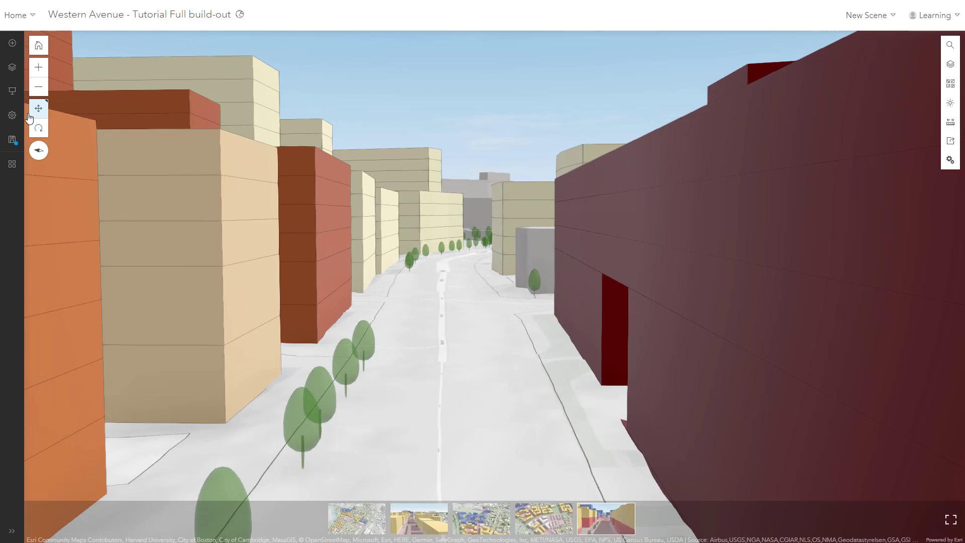
click(12, 90)
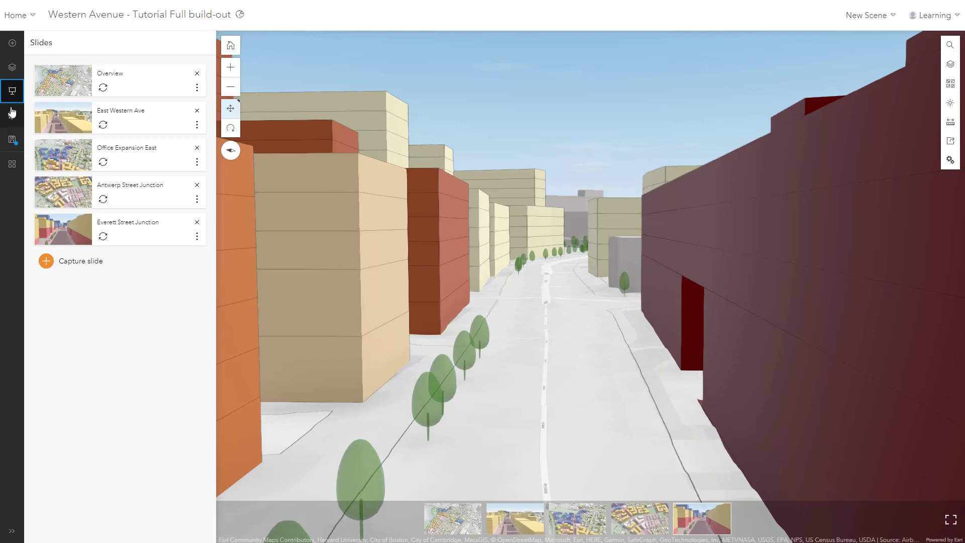
click(12, 91)
click(12, 165)
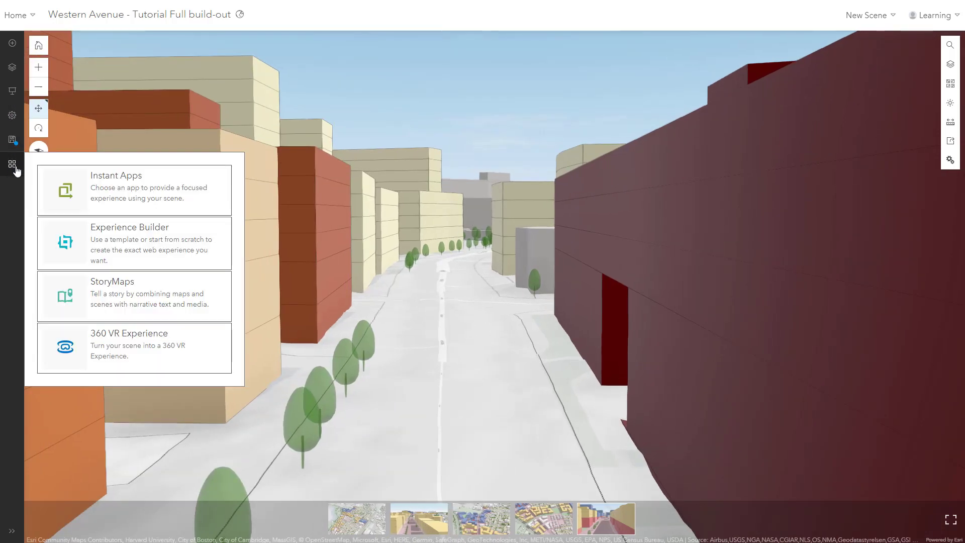
Step: Launch the Pottholmen Design Proposal Phase 1 360 VR experience, look around, then go to Overview
click(153, 339)
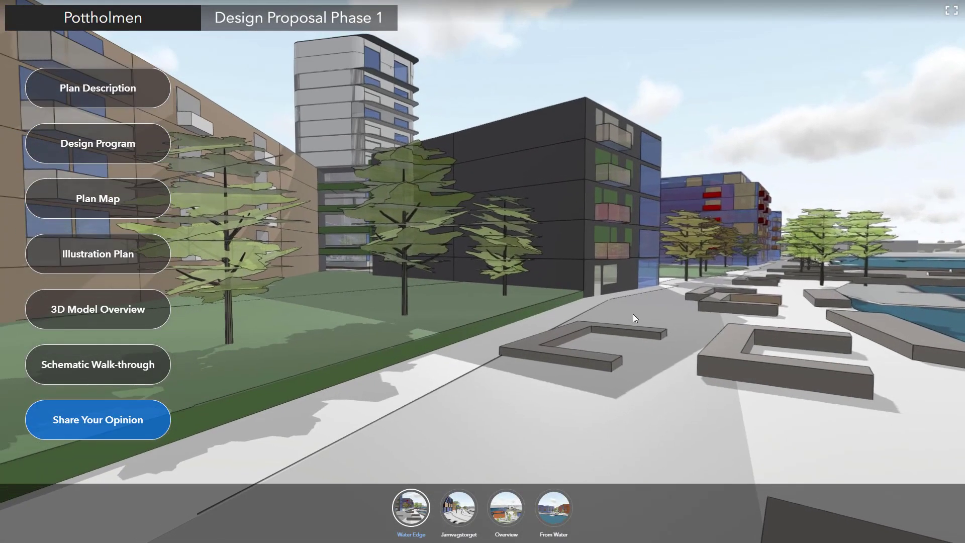
drag(632, 314, 636, 354)
click(506, 508)
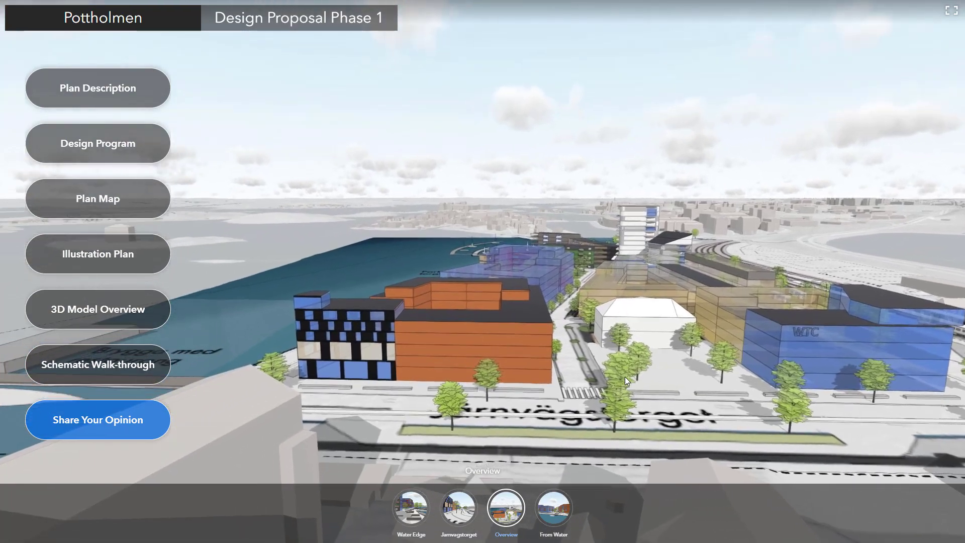
Step: Switch the Pottholmen experience to the From Water viewpoint and pan along the waterfront
drag(626, 376, 599, 366)
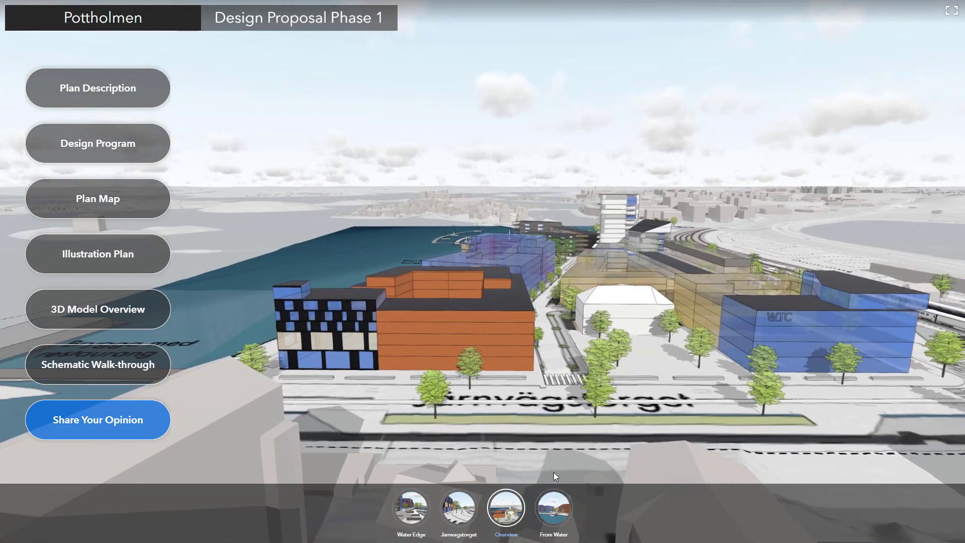
click(554, 509)
drag(739, 419, 584, 412)
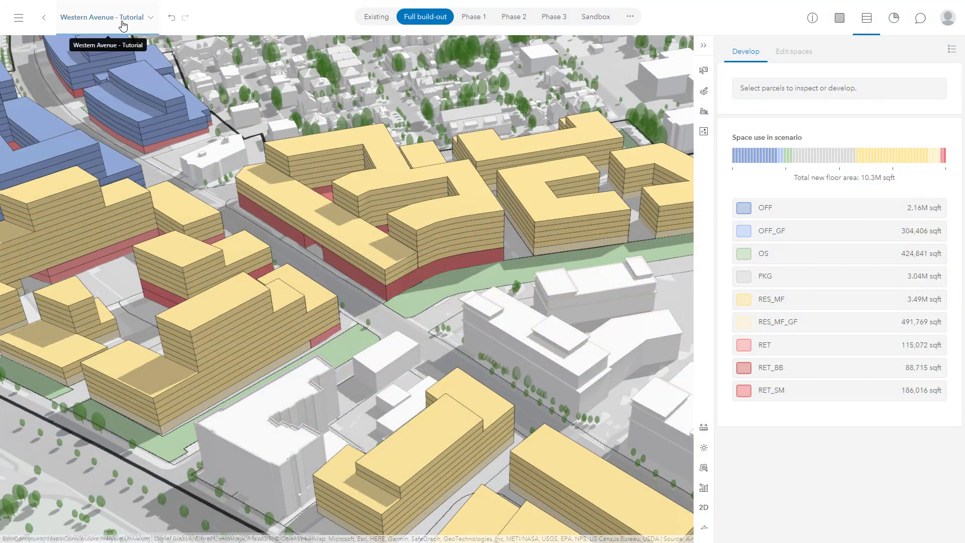
Step: Start a scenario web scene including Total Jobs, then fly to the Everett Street Junction viewpoint
click(124, 17)
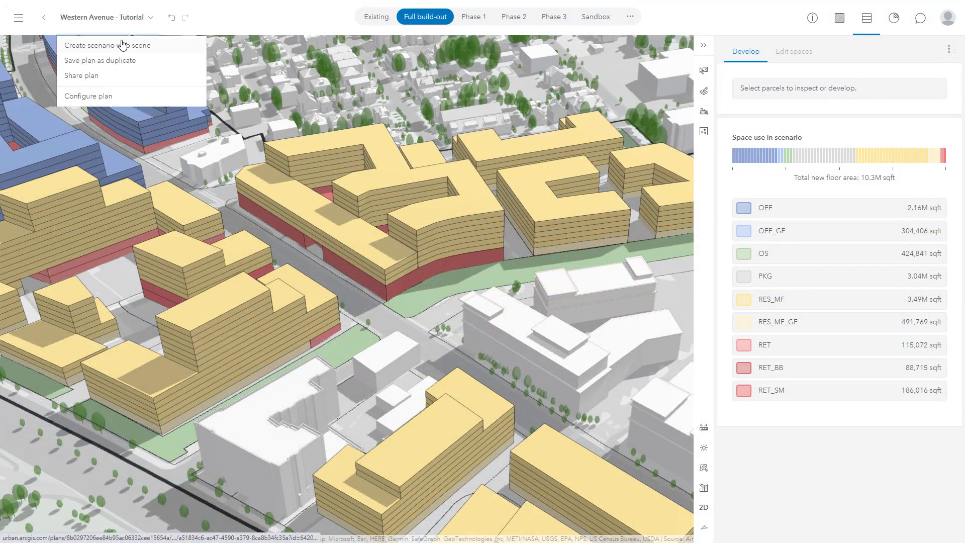
click(118, 45)
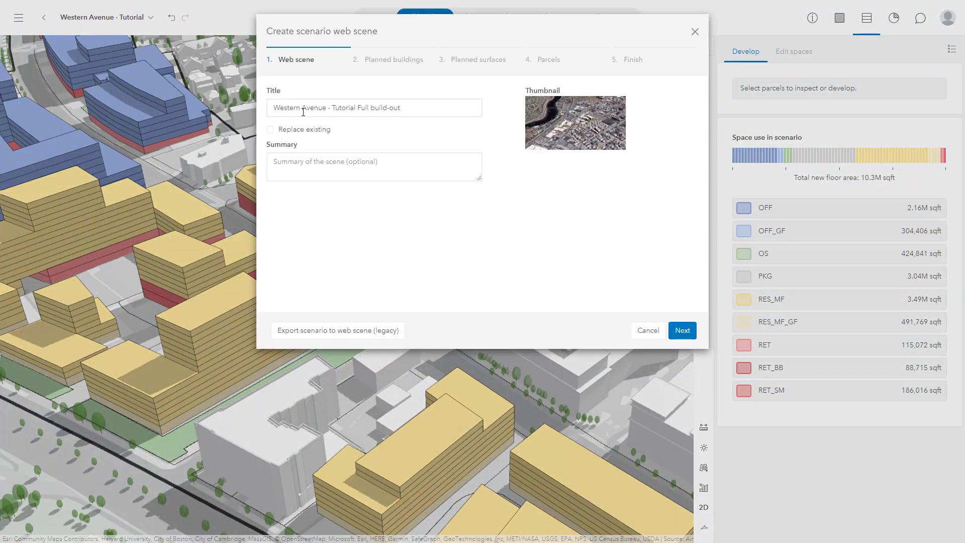
click(683, 330)
drag(352, 182, 619, 191)
click(607, 518)
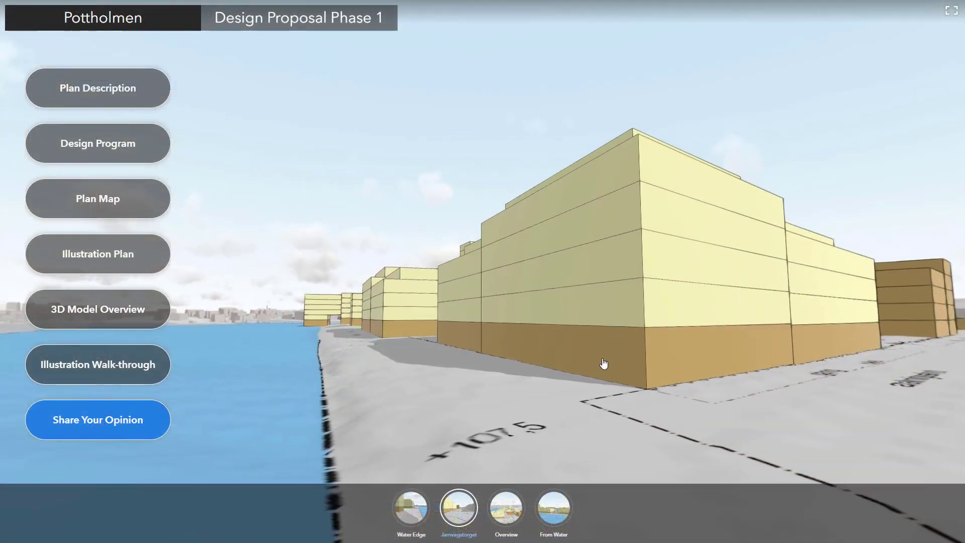
Step: View a floor's Planned buildings details, then switch to the Illustration Walk-through glass-building version
click(607, 224)
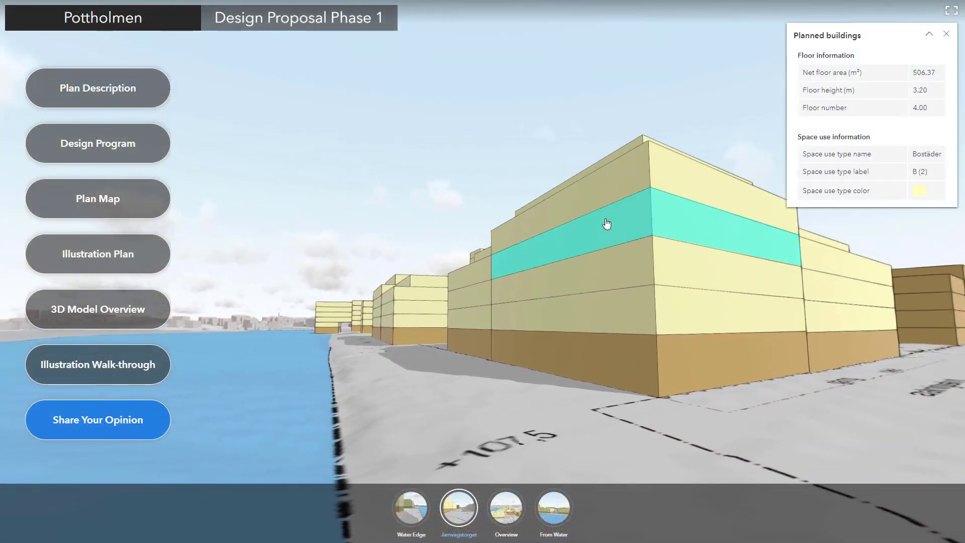
click(151, 365)
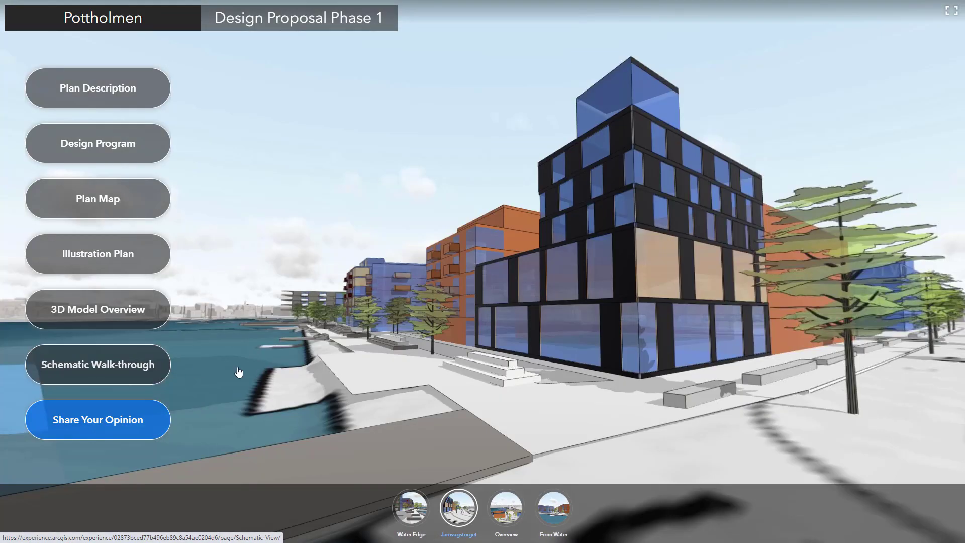